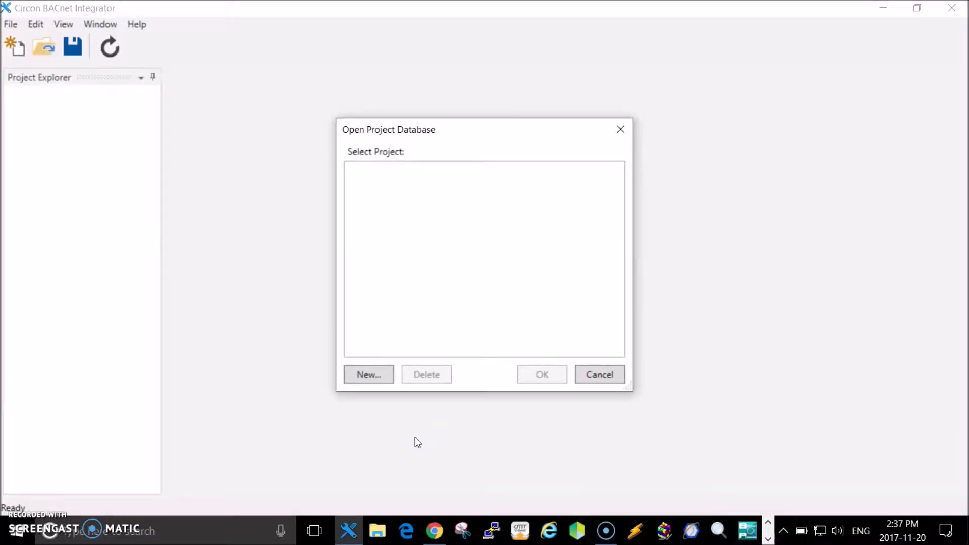
- Create the project 'test' and open its BACnet/IP network device table
{"action": "left_click", "coordinate": [368, 377]}
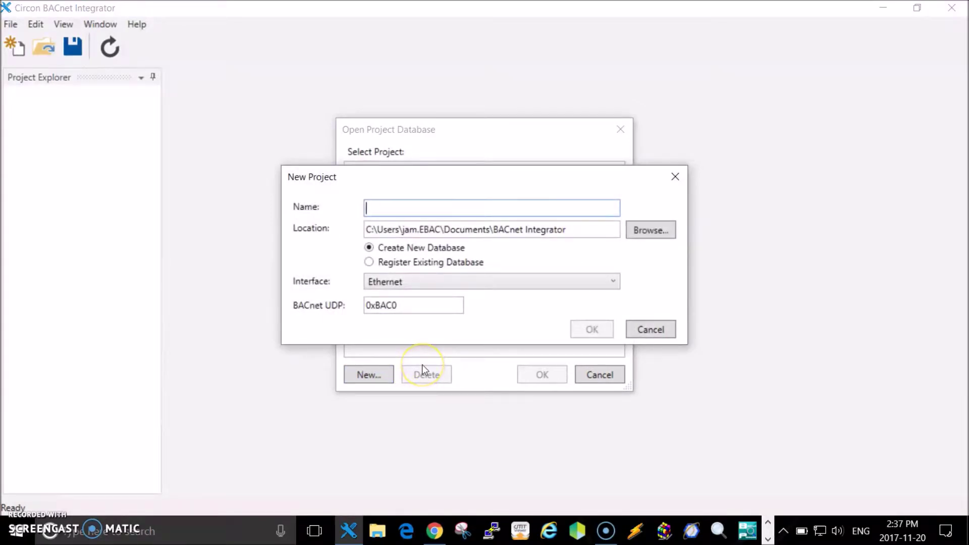
{"action": "type", "text": "test"}
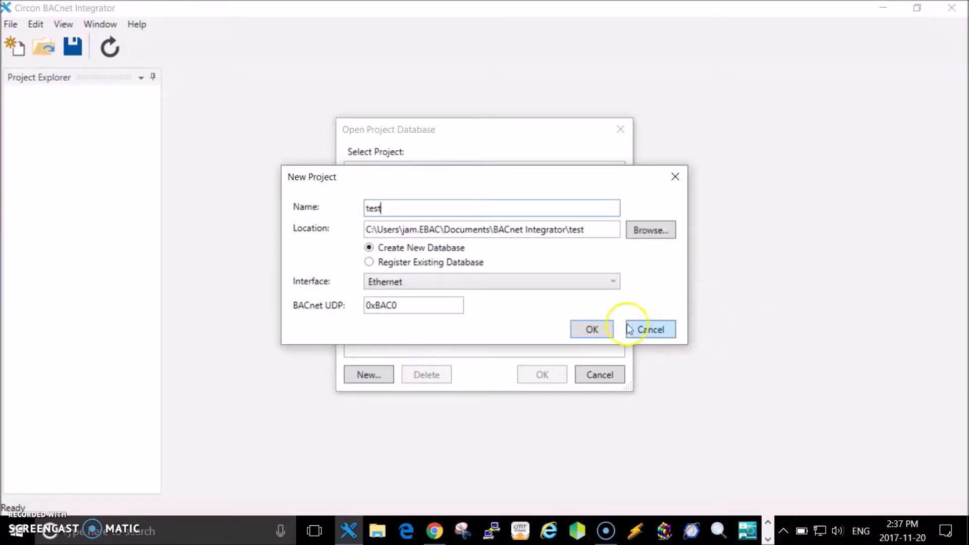
{"action": "key", "text": "Return"}
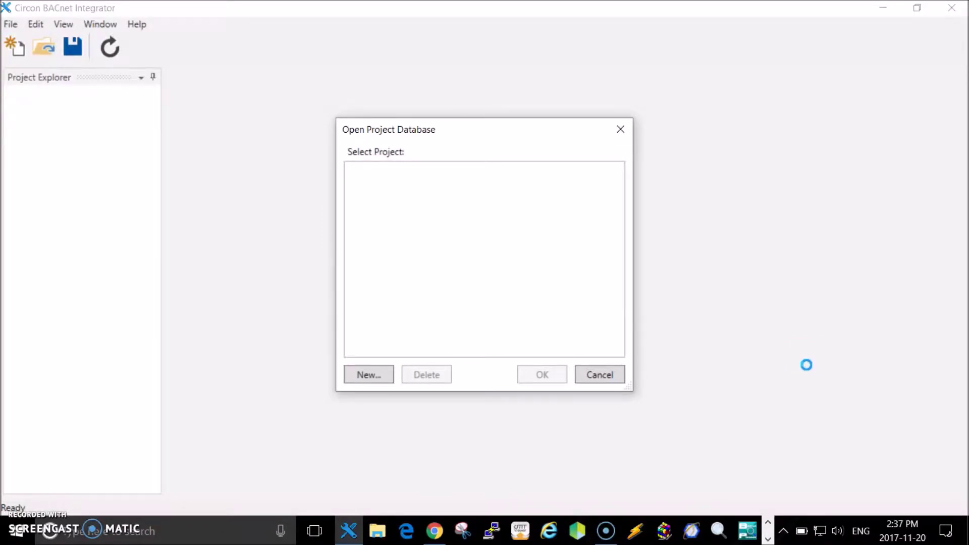
{"action": "left_click", "coordinate": [52, 108]}
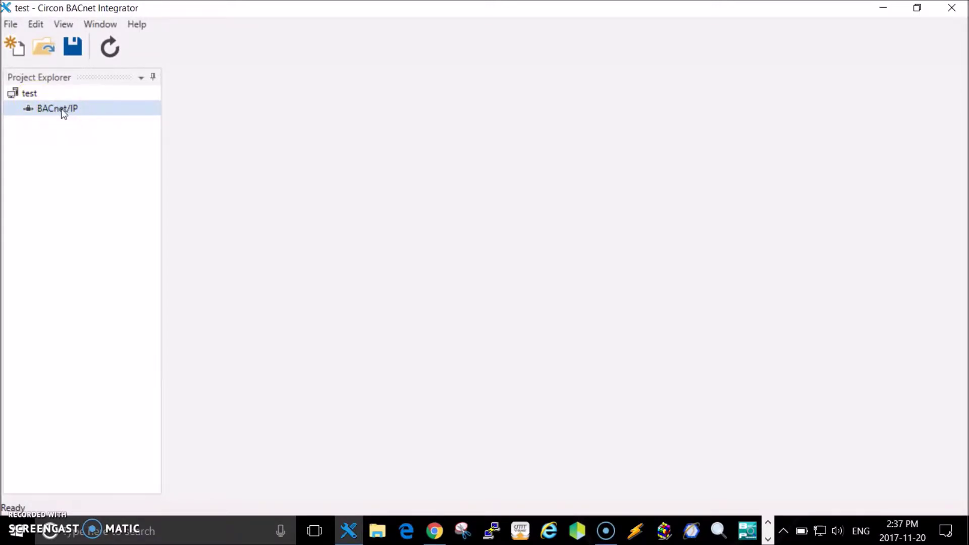
{"action": "double_click", "coordinate": [62, 109]}
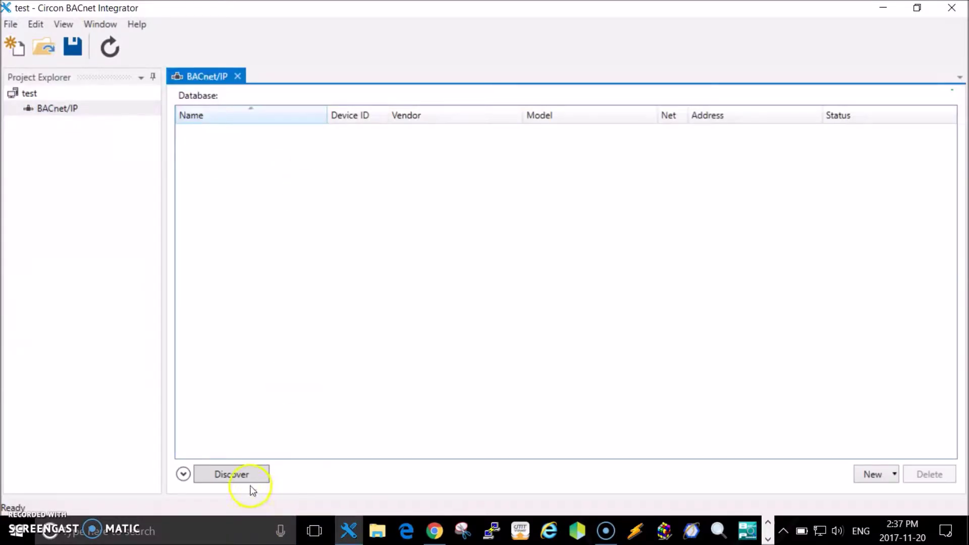
- Discover all devices on the network and add Circon SCC-420/520 to the database
{"action": "left_click", "coordinate": [236, 475]}
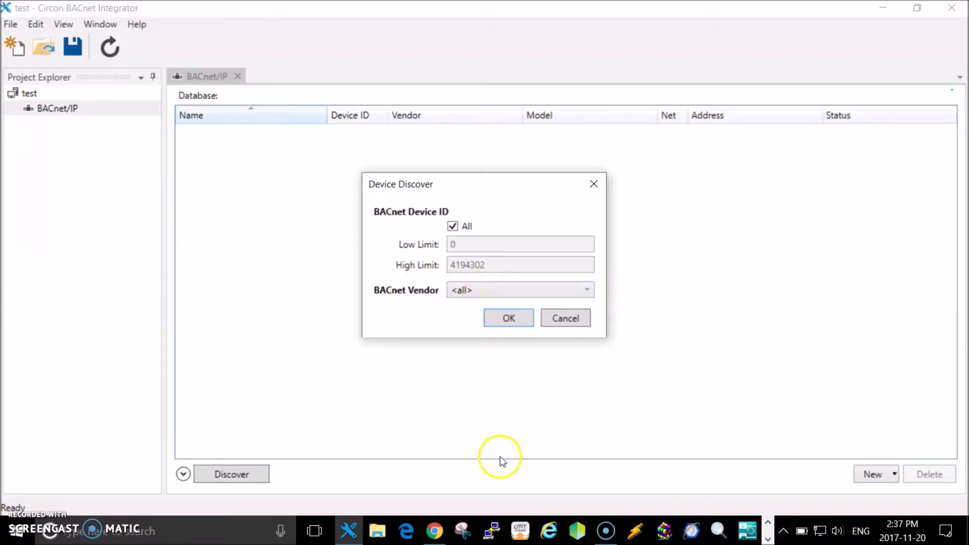
{"action": "left_click", "coordinate": [509, 318]}
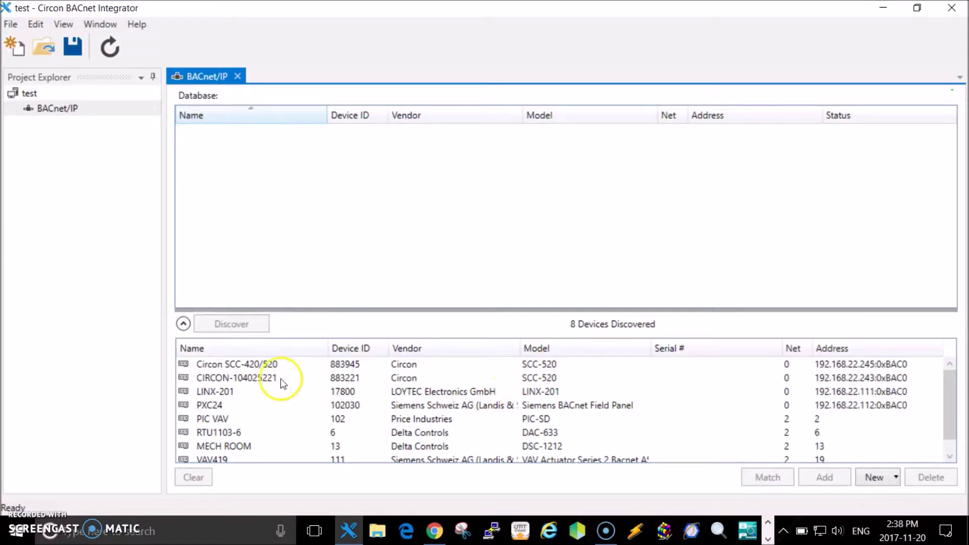
{"action": "left_click", "coordinate": [256, 364]}
{"action": "left_click", "coordinate": [833, 477]}
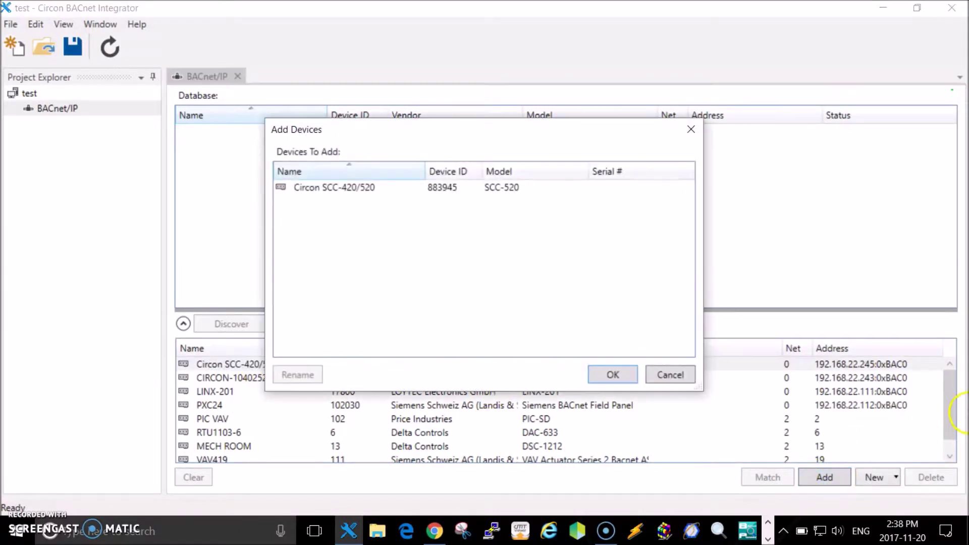
{"action": "left_click", "coordinate": [612, 374]}
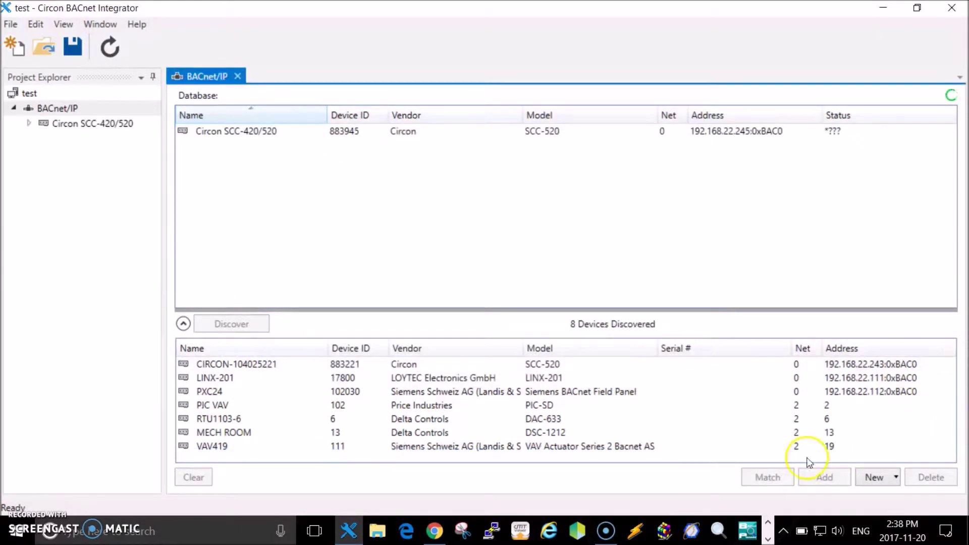
- Add VAV419 to the database and collapse the discovered-devices list
{"action": "left_click", "coordinate": [219, 447]}
{"action": "left_click", "coordinate": [824, 479]}
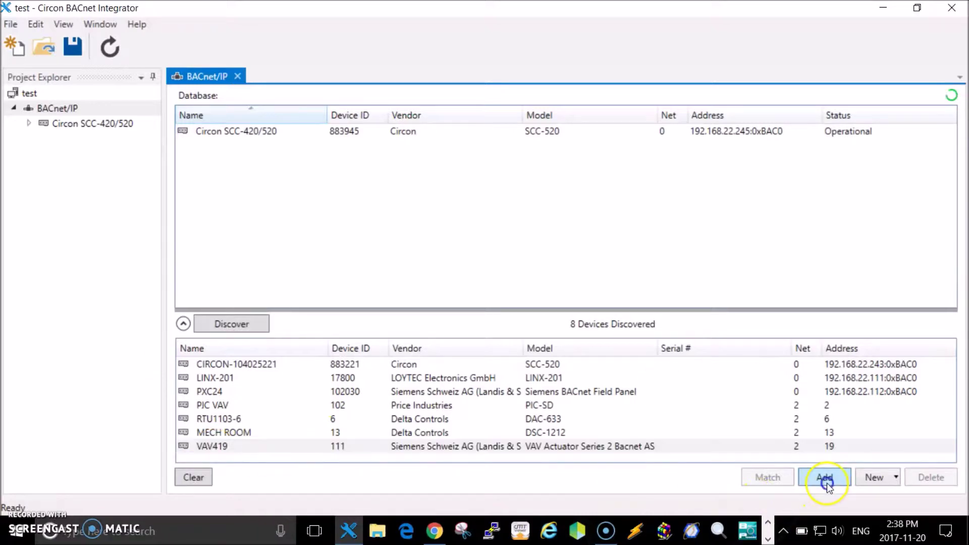
{"action": "left_click", "coordinate": [318, 192]}
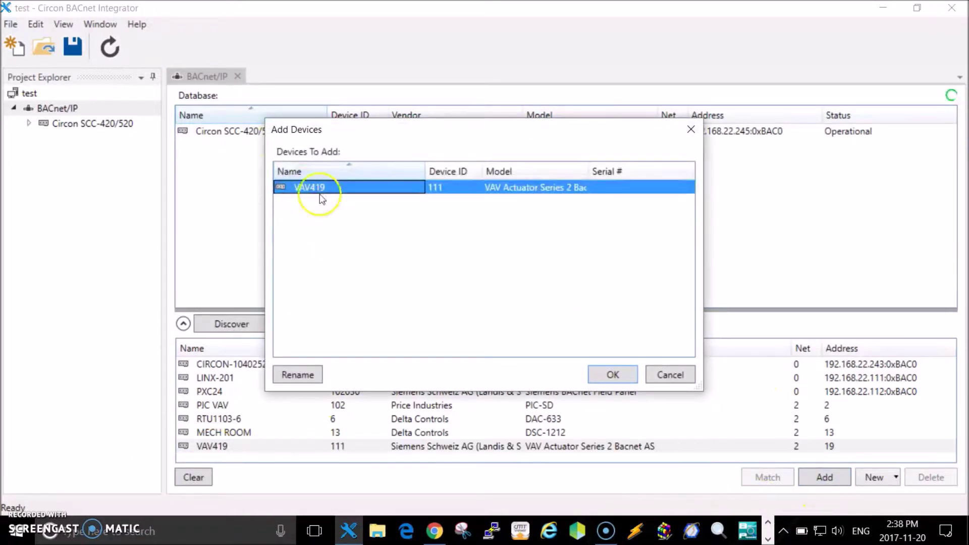
{"action": "left_click", "coordinate": [612, 374]}
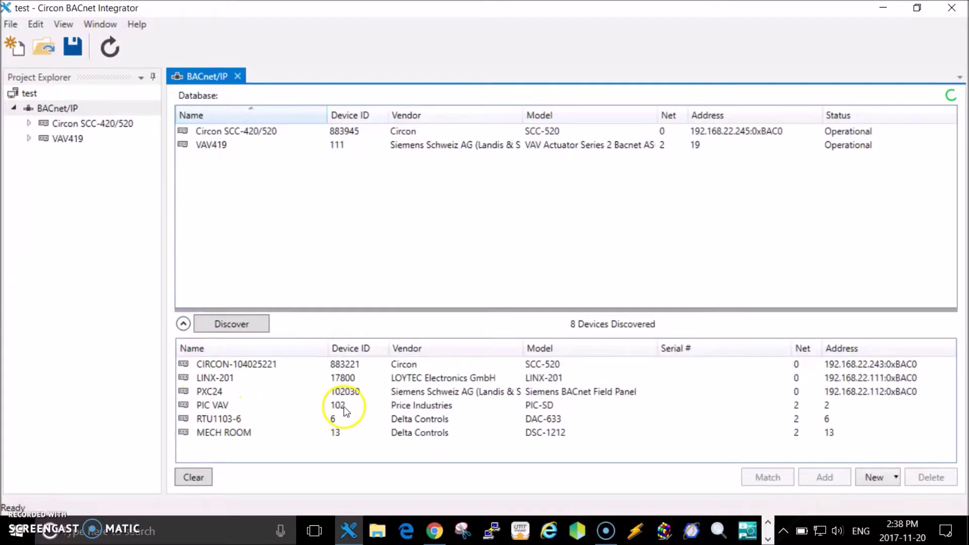
{"action": "left_click", "coordinate": [181, 323]}
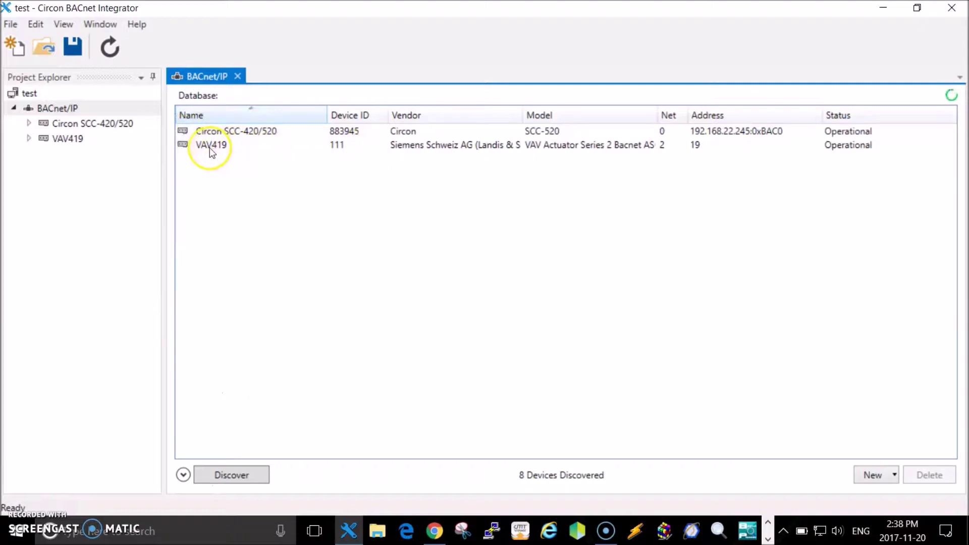
- Open VAV419 from the project tree and view its discovered points, e.g. ROOM TEMP
{"action": "left_click", "coordinate": [67, 143]}
{"action": "right_click", "coordinate": [66, 140]}
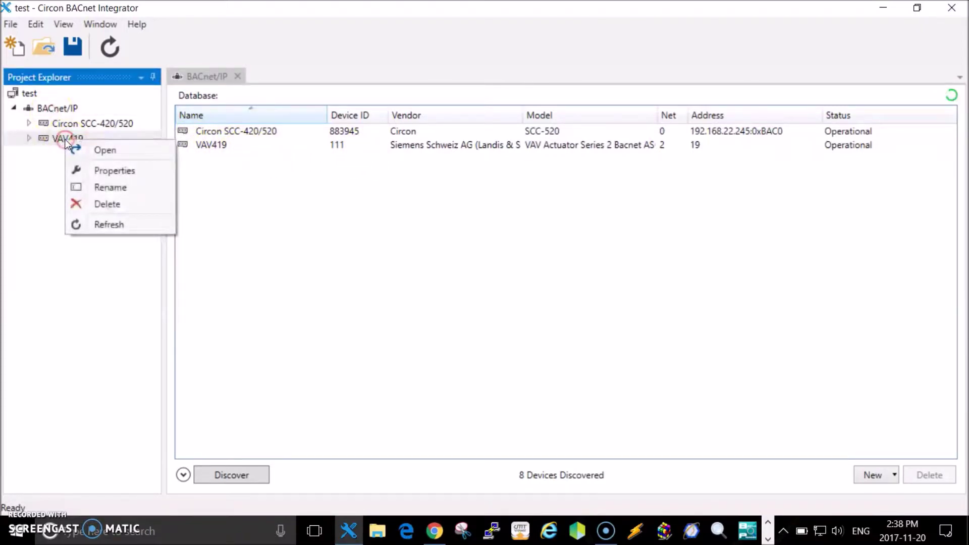
{"action": "left_click", "coordinate": [105, 152]}
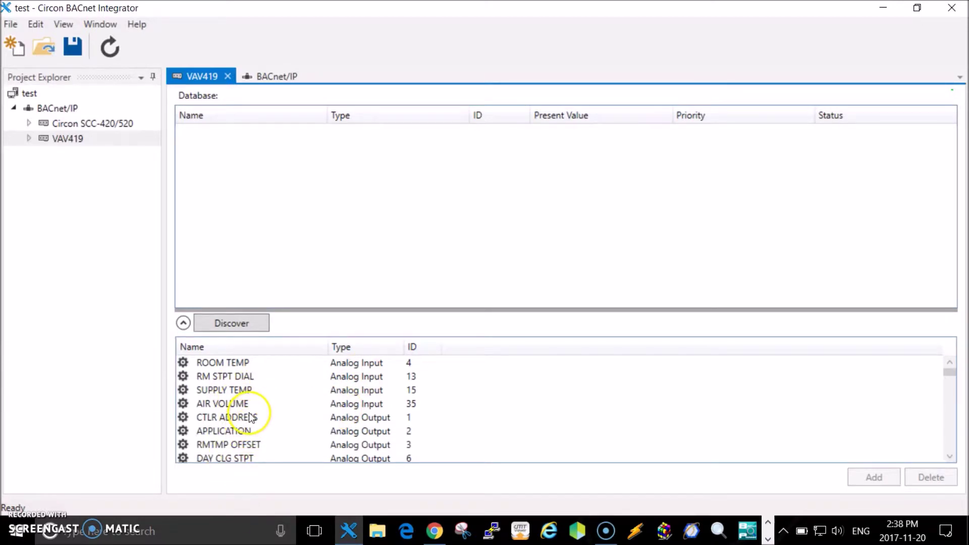
{"action": "left_click", "coordinate": [227, 367]}
{"action": "scroll", "coordinate": [236, 382], "scroll_direction": "down", "scroll_amount": 2}
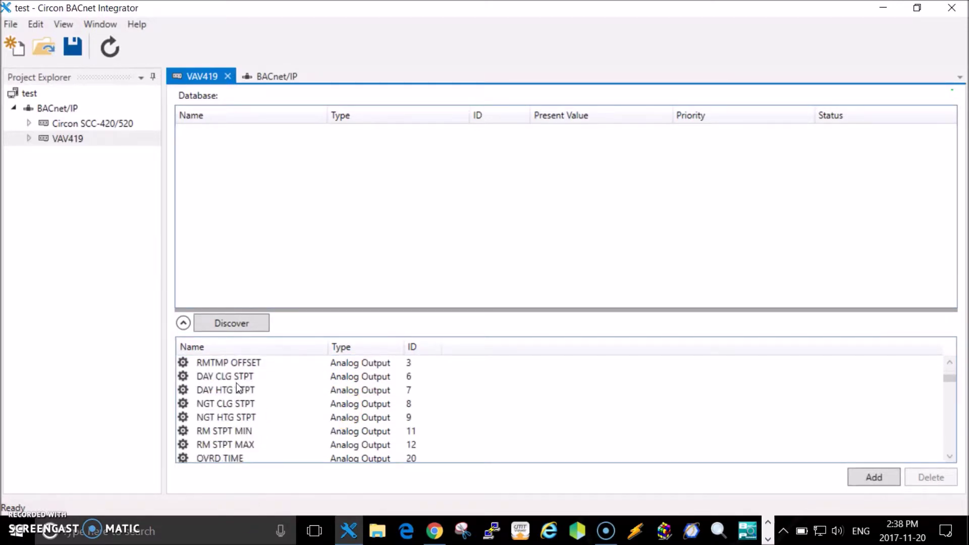
{"action": "scroll", "coordinate": [237, 387], "scroll_direction": "down", "scroll_amount": 4}
{"action": "scroll", "coordinate": [236, 392], "scroll_direction": "down", "scroll_amount": 5}
{"action": "scroll", "coordinate": [235, 391], "scroll_direction": "down", "scroll_amount": 5}
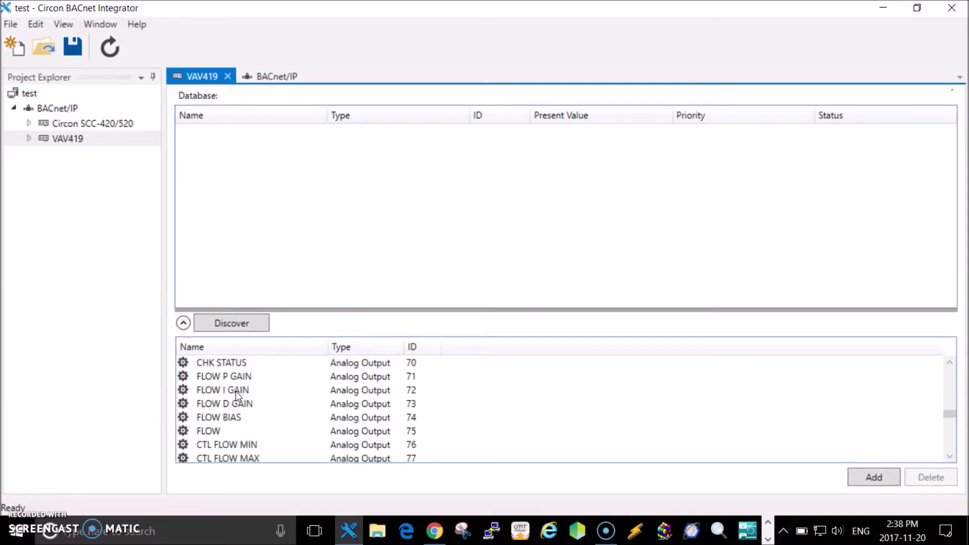
{"action": "scroll", "coordinate": [235, 391], "scroll_direction": "down", "scroll_amount": 5}
{"action": "scroll", "coordinate": [235, 392], "scroll_direction": "down", "scroll_amount": 5}
{"action": "scroll", "coordinate": [237, 396], "scroll_direction": "down", "scroll_amount": 1}
{"action": "scroll", "coordinate": [237, 395], "scroll_direction": "up", "scroll_amount": 2}
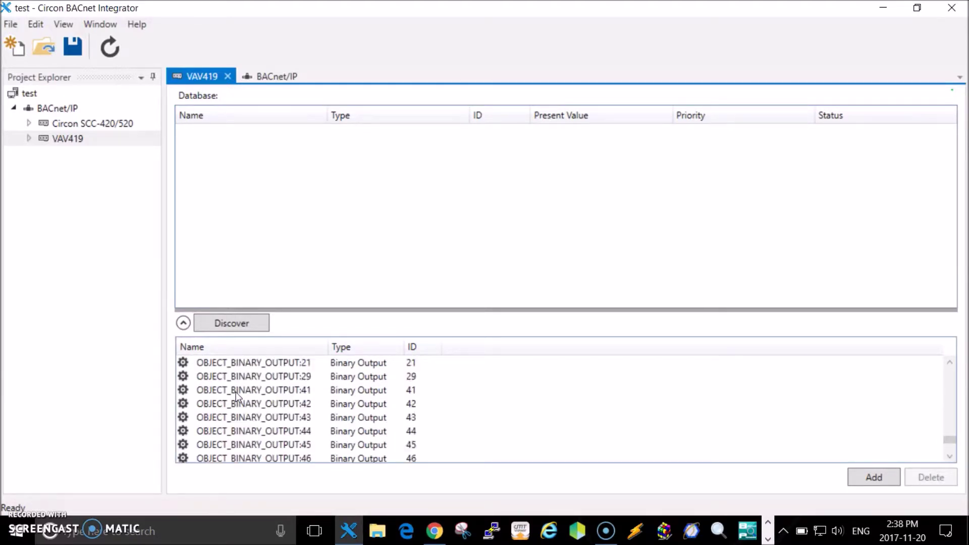
{"action": "scroll", "coordinate": [236, 395], "scroll_direction": "up", "scroll_amount": 3}
{"action": "scroll", "coordinate": [237, 395], "scroll_direction": "up", "scroll_amount": 2}
{"action": "scroll", "coordinate": [236, 394], "scroll_direction": "up", "scroll_amount": 5}
{"action": "scroll", "coordinate": [235, 392], "scroll_direction": "up", "scroll_amount": 5}
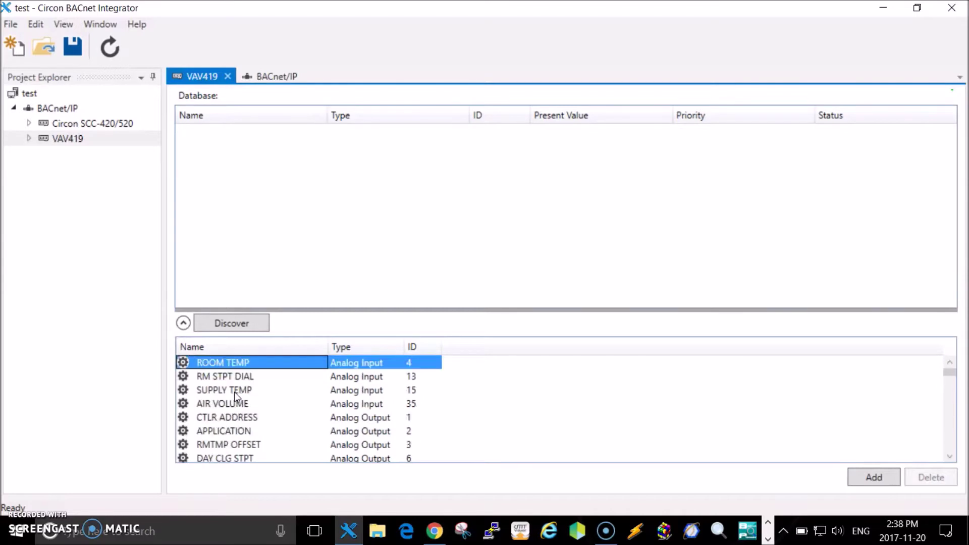
- Add ROOM TEMP through SUPPLY TEMP plus AIR VOLUME, then select DMPR COMD and DMPR POS
{"action": "left_click", "coordinate": [244, 365]}
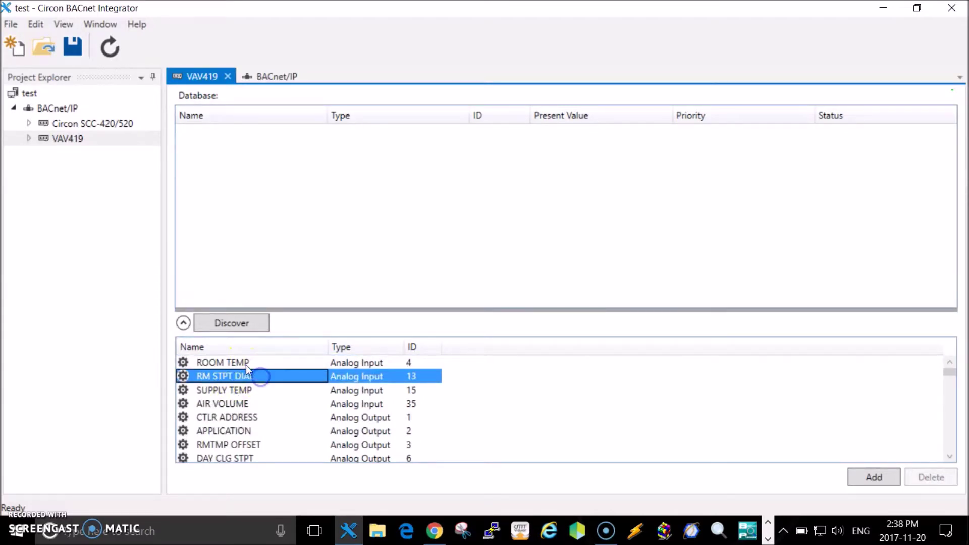
{"action": "left_click", "coordinate": [245, 376], "text": "ctrl"}
{"action": "left_click", "coordinate": [248, 405], "text": "ctrl"}
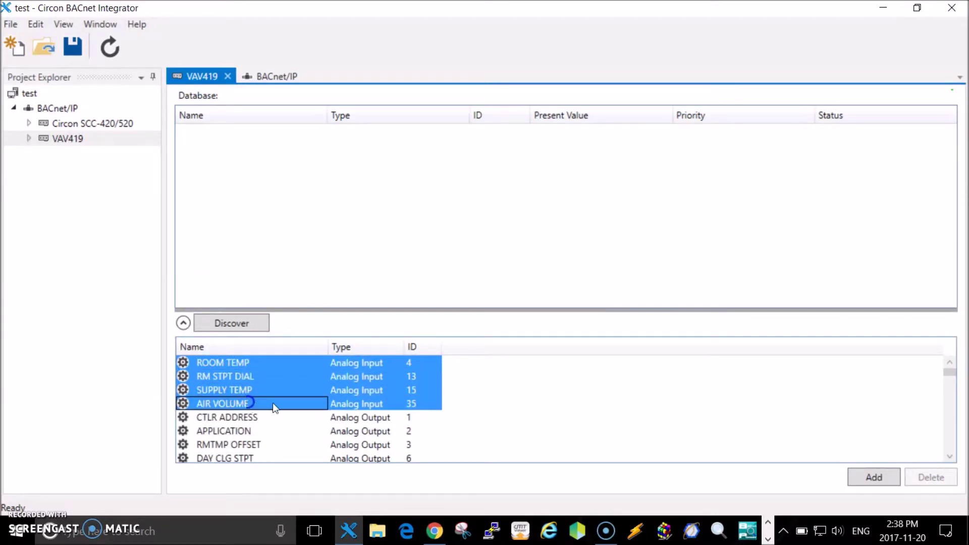
{"action": "left_click", "coordinate": [874, 477]}
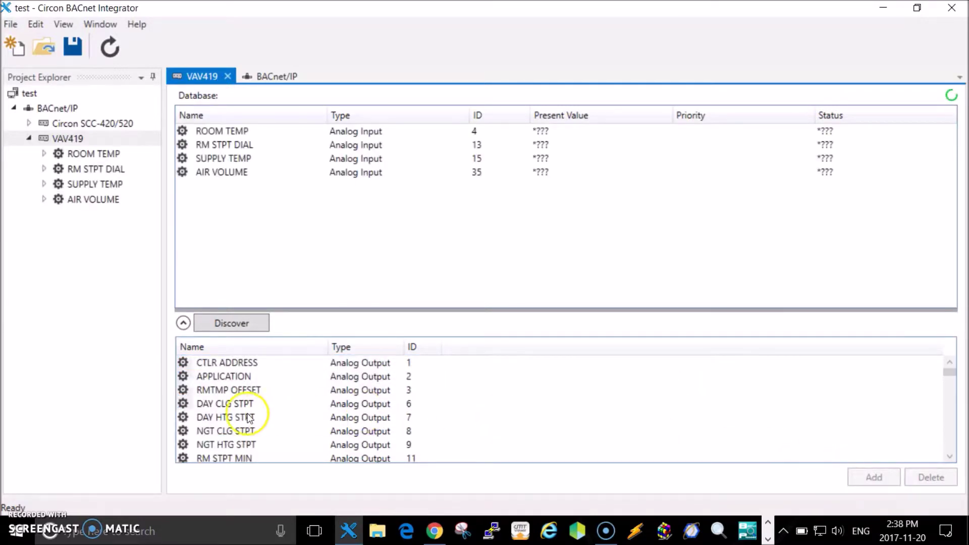
{"action": "scroll", "coordinate": [248, 418], "scroll_direction": "down", "scroll_amount": 5}
{"action": "scroll", "coordinate": [246, 419], "scroll_direction": "down", "scroll_amount": 1}
{"action": "scroll", "coordinate": [244, 421], "scroll_direction": "down", "scroll_amount": 2}
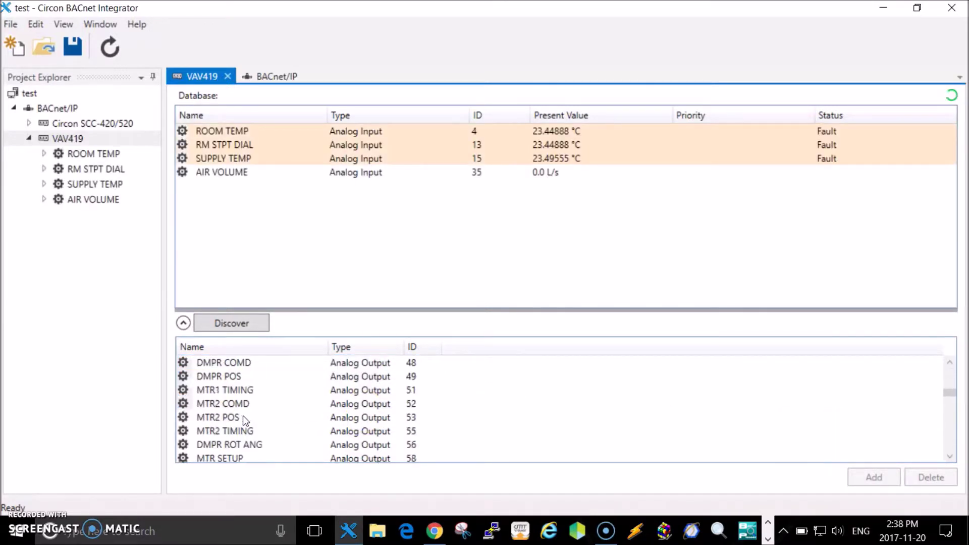
{"action": "scroll", "coordinate": [242, 415], "scroll_direction": "down", "scroll_amount": 1}
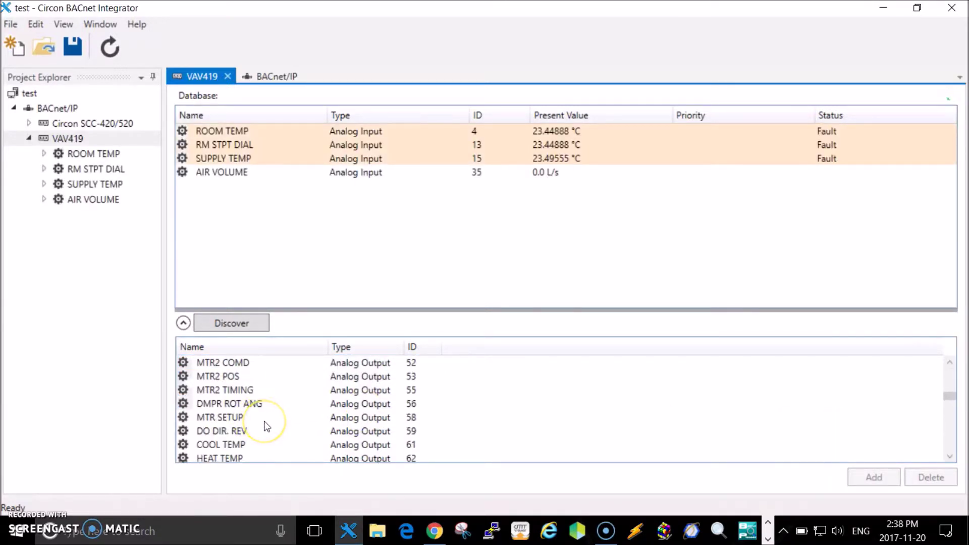
{"action": "scroll", "coordinate": [264, 422], "scroll_direction": "down", "scroll_amount": 1}
{"action": "scroll", "coordinate": [264, 423], "scroll_direction": "down", "scroll_amount": 1}
{"action": "scroll", "coordinate": [265, 423], "scroll_direction": "up", "scroll_amount": 3}
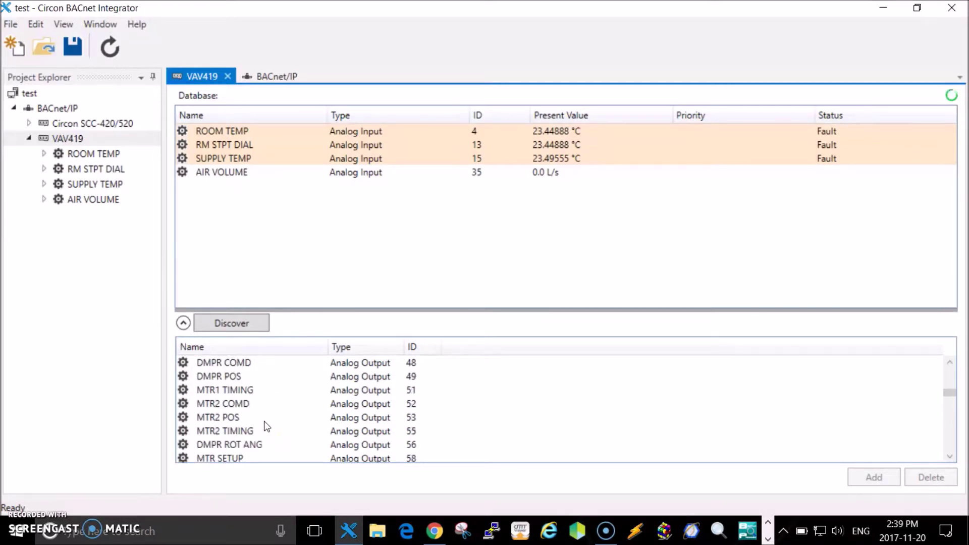
{"action": "scroll", "coordinate": [265, 421], "scroll_direction": "up", "scroll_amount": 1}
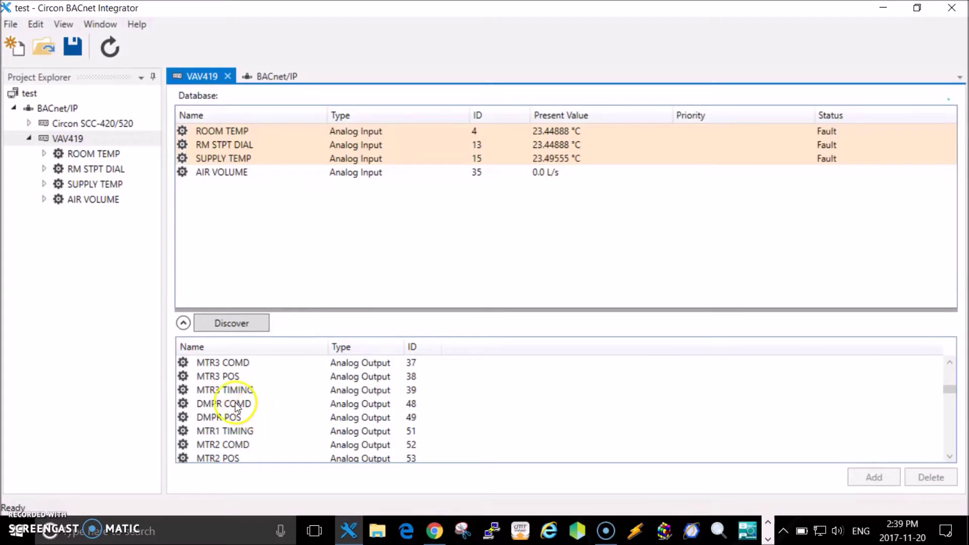
{"action": "left_click_drag", "start_coordinate": [227, 404], "coordinate": [234, 417]}
- Add the selected DMPR COMD and DMPR POS points to VAV419's database
{"action": "left_click", "coordinate": [874, 477]}
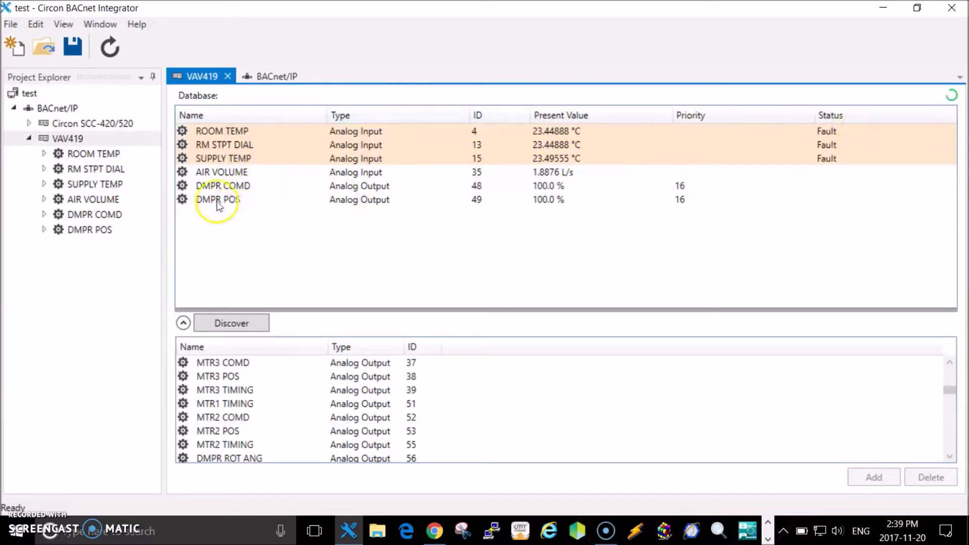
- Write a 50% Manual Operator (priority 8) override to VAV419's DMPR COMD and close the window
{"action": "left_click", "coordinate": [222, 186]}
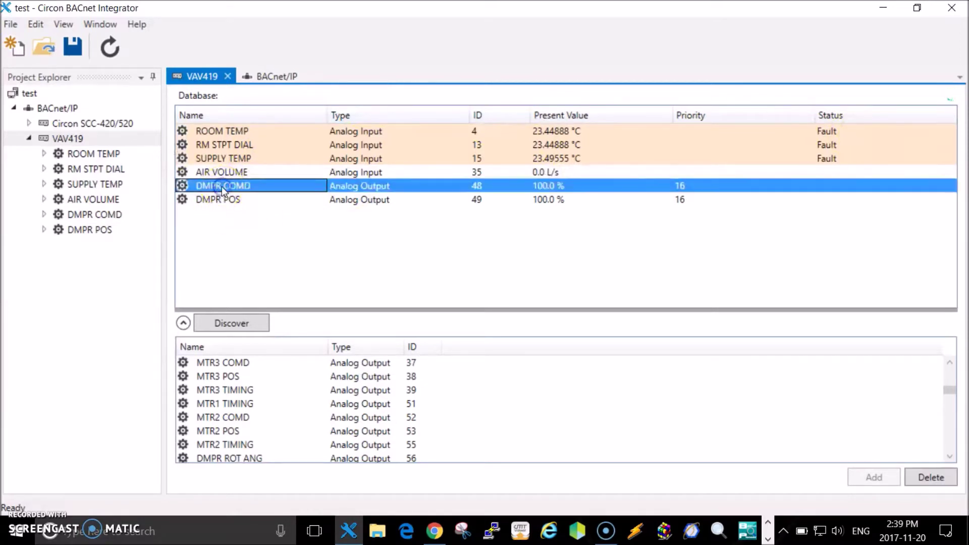
{"action": "right_click", "coordinate": [227, 185]}
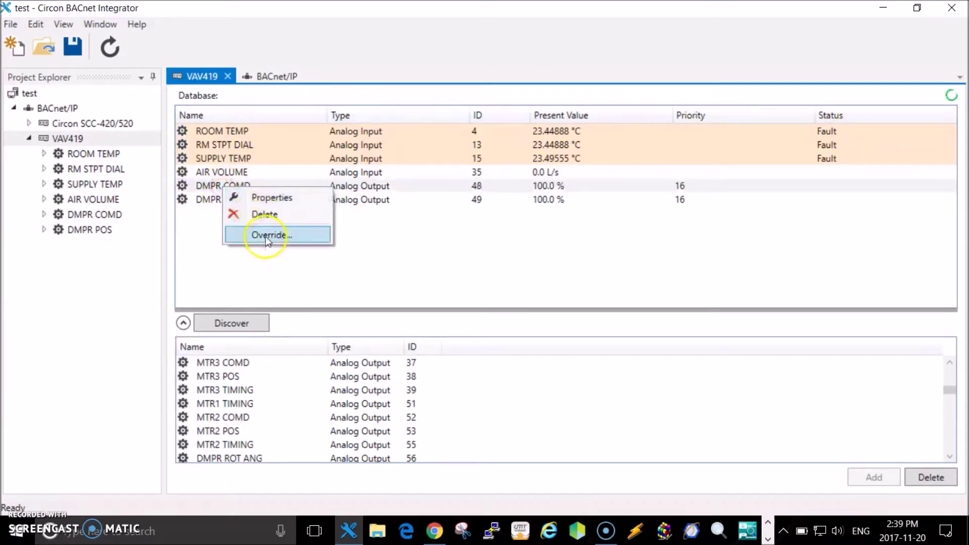
{"action": "left_click", "coordinate": [265, 237]}
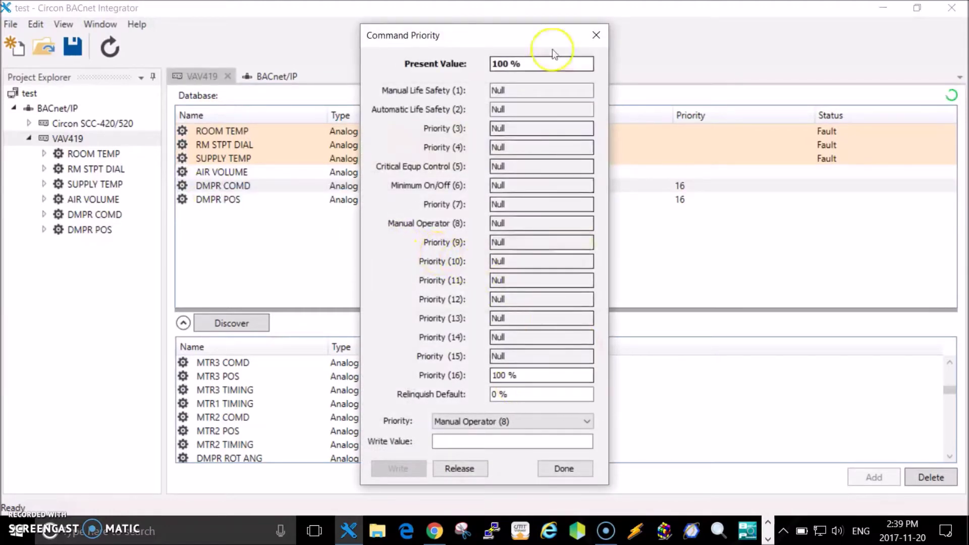
{"action": "mouse_move", "coordinate": [554, 35]}
{"action": "left_mouse_down"}
{"action": "mouse_move", "coordinate": [664, 47]}
{"action": "mouse_move", "coordinate": [829, 22]}
{"action": "left_mouse_up"}
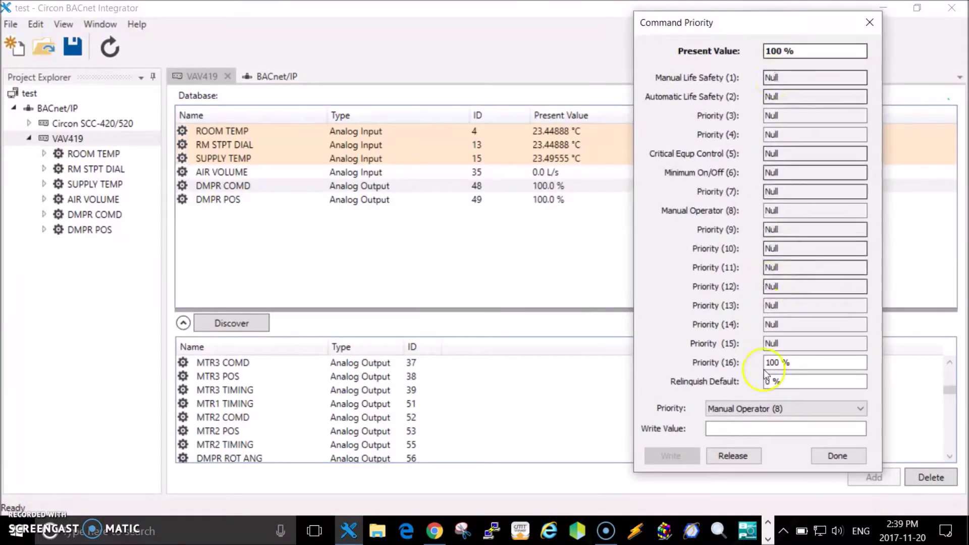
{"action": "left_click", "coordinate": [746, 428]}
{"action": "type", "text": "5"}
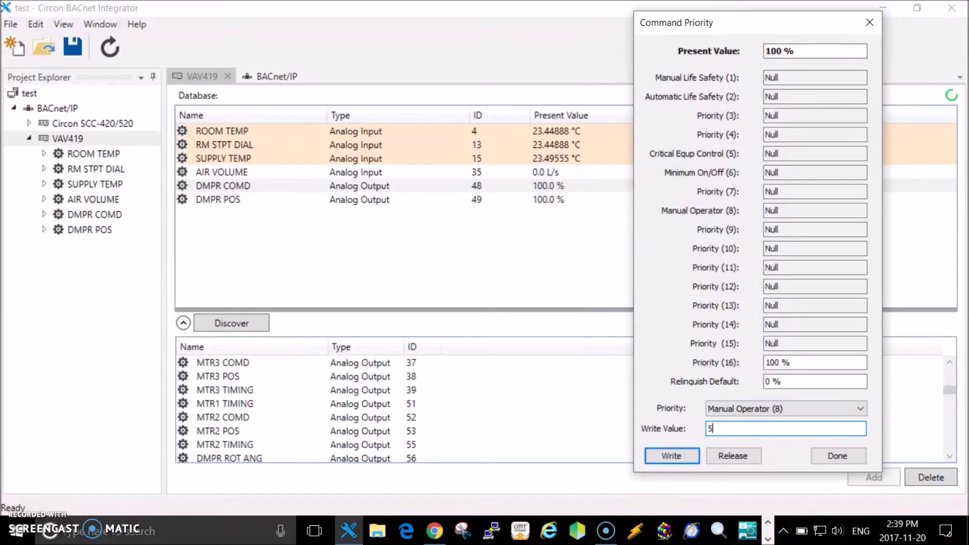
{"action": "type", "text": "0"}
{"action": "left_click", "coordinate": [670, 463]}
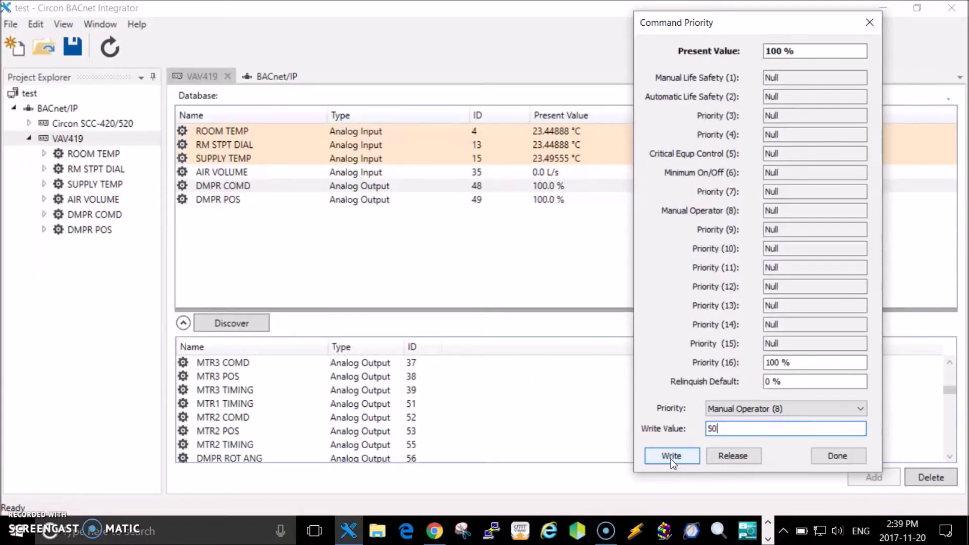
{"action": "left_click", "coordinate": [672, 460]}
{"action": "left_click", "coordinate": [838, 456]}
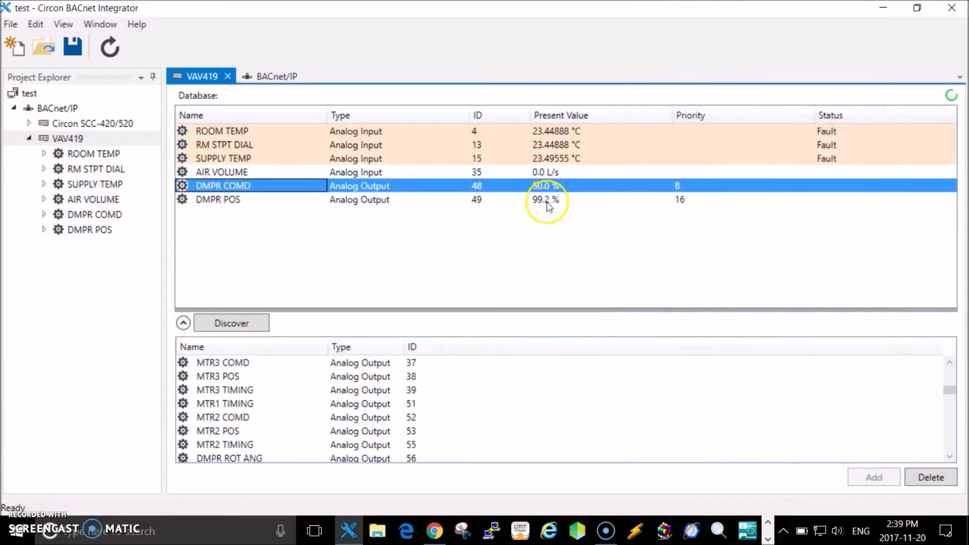